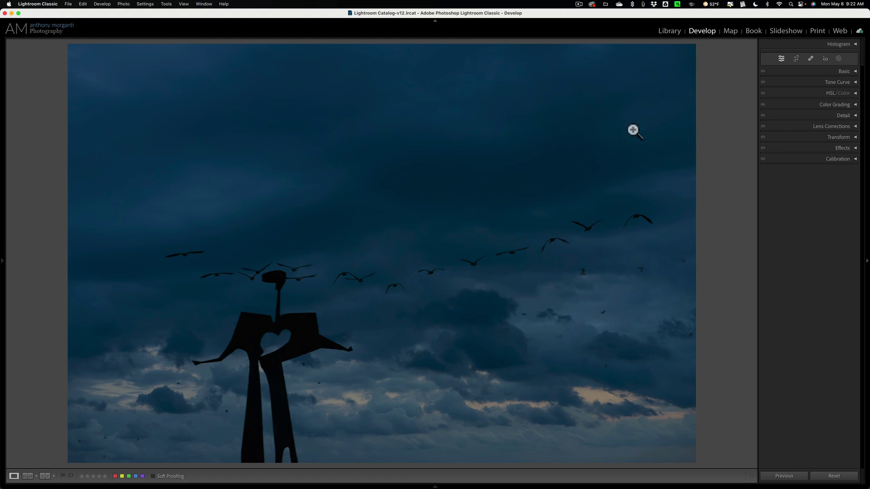
# Step: Enable Remove Chromatic Aberration and lens Profile Corrections
pyautogui.click(814, 127)
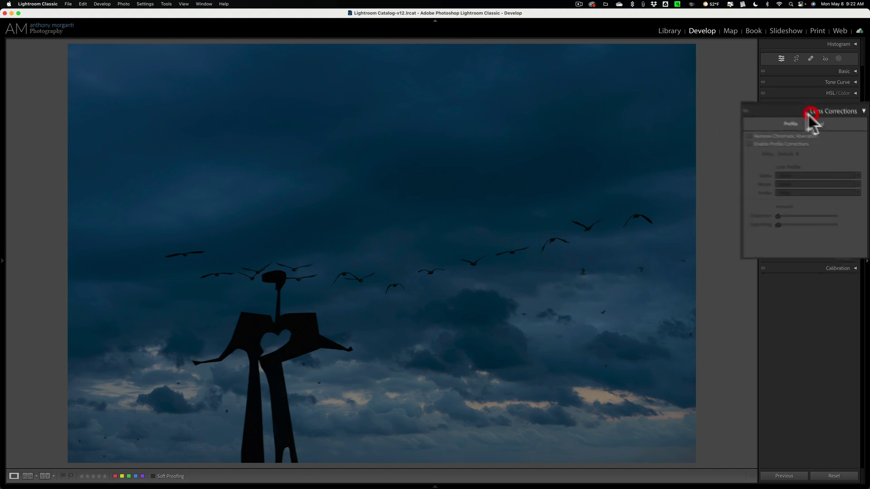
pyautogui.click(765, 135)
pyautogui.click(681, 124)
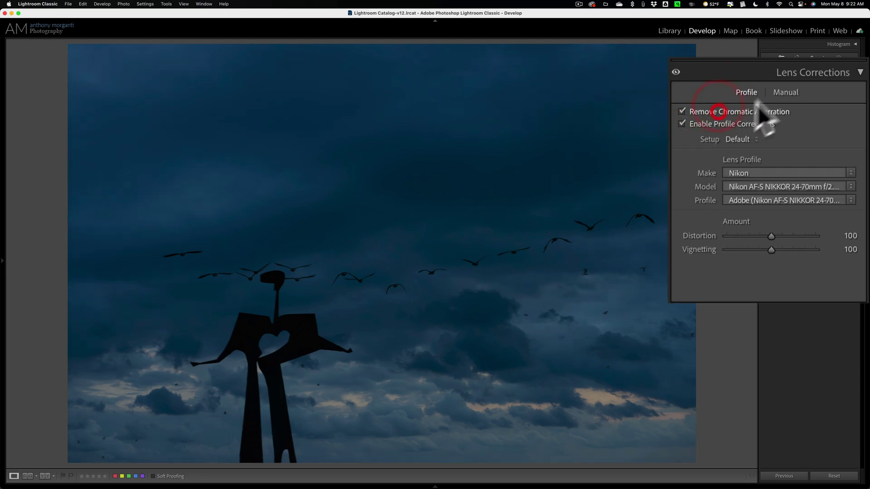
pyautogui.click(792, 73)
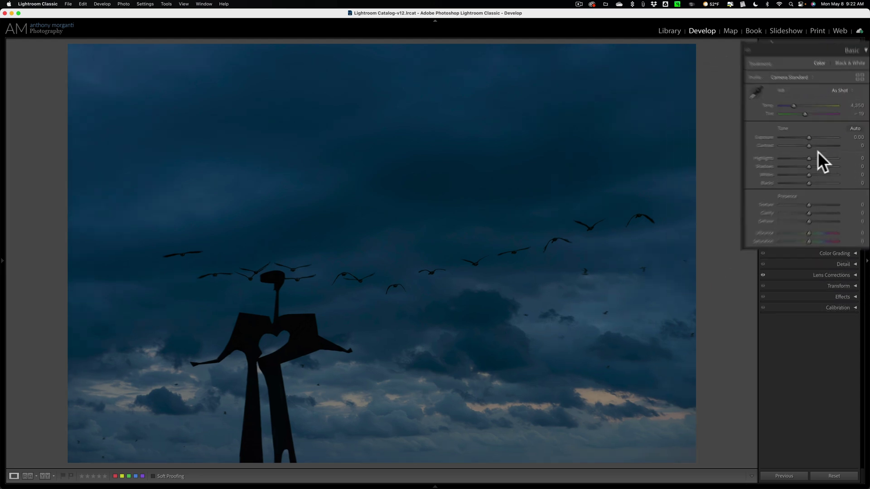
# Step: Set Exposure +0.35, Highlights -37, Shadows +42, Whites +70, Blacks -37 and Vibrance +14
pyautogui.moveTo(774, 150); pyautogui.dragTo(779, 151)
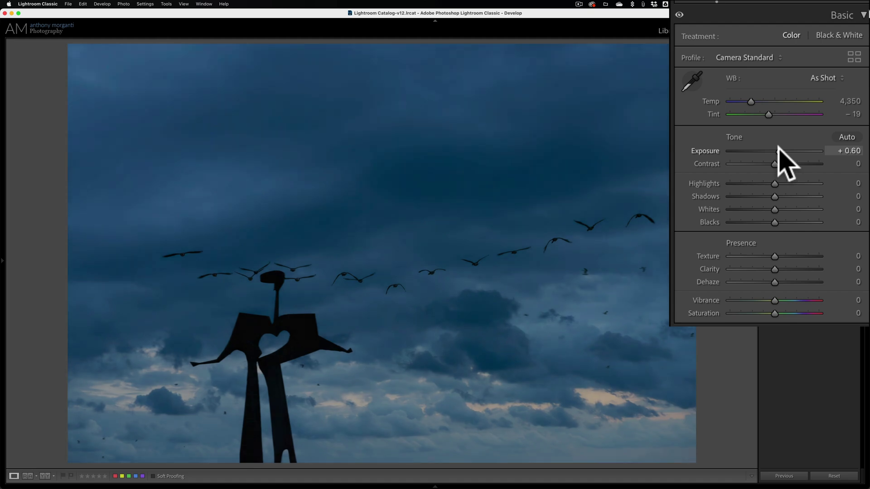
pyautogui.moveTo(774, 183); pyautogui.dragTo(758, 221)
pyautogui.press('alt')
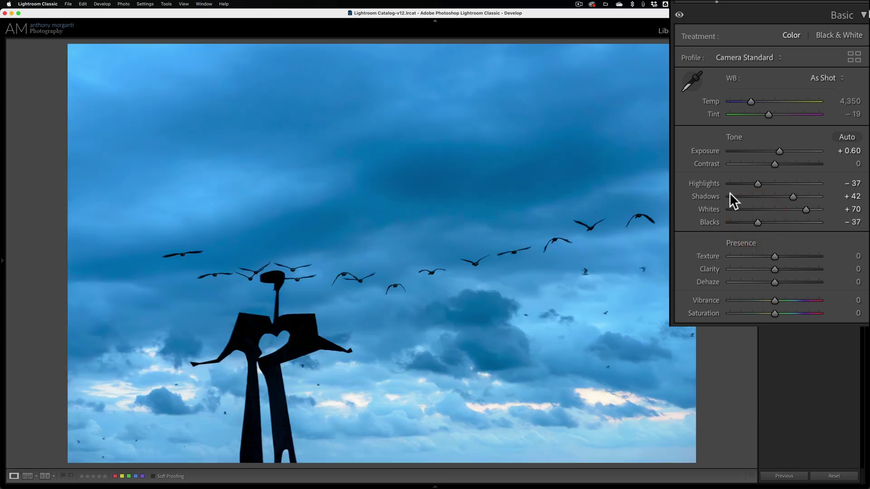
pyautogui.moveTo(774, 301)
pyautogui.mouseDown()
pyautogui.moveTo(778, 295)
pyautogui.moveTo(773, 302)
pyautogui.mouseUp()
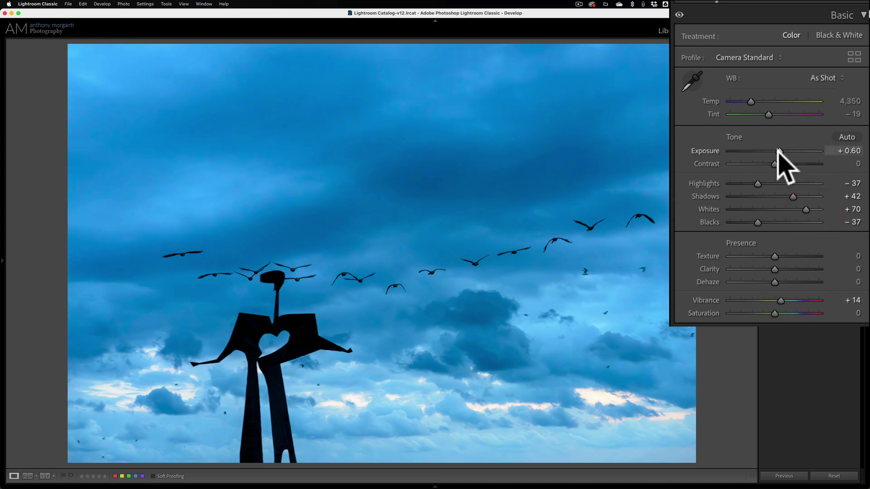
pyautogui.moveTo(779, 152); pyautogui.dragTo(776, 152)
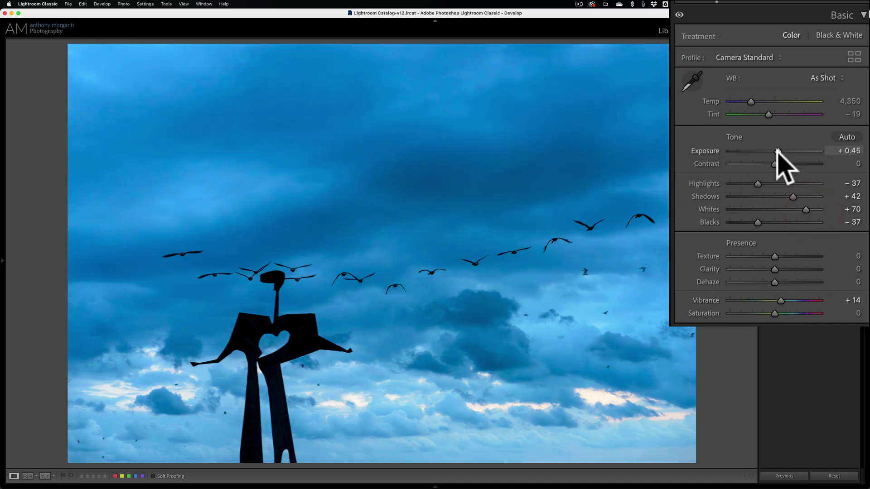
pyautogui.click(812, 139)
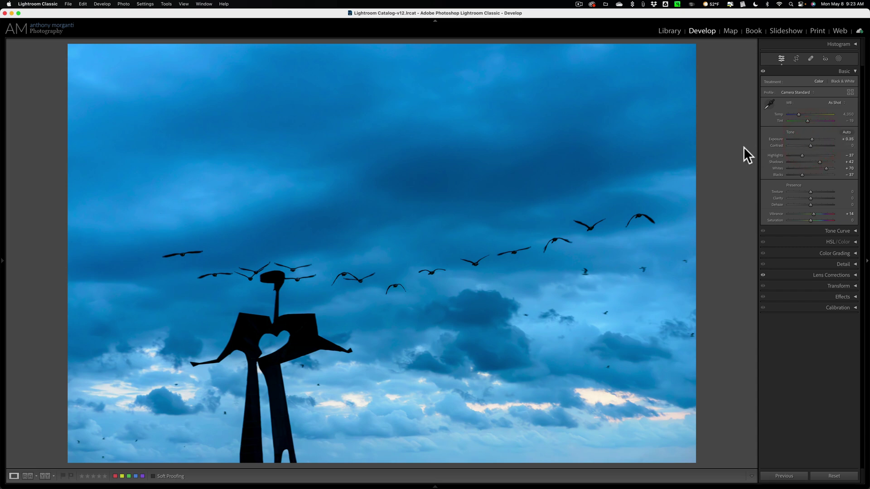
# Step: Create a Sky mask with more contrast, Texture 31, Clarity 38 and Dehaze 11, then close Masking
pyautogui.click(839, 57)
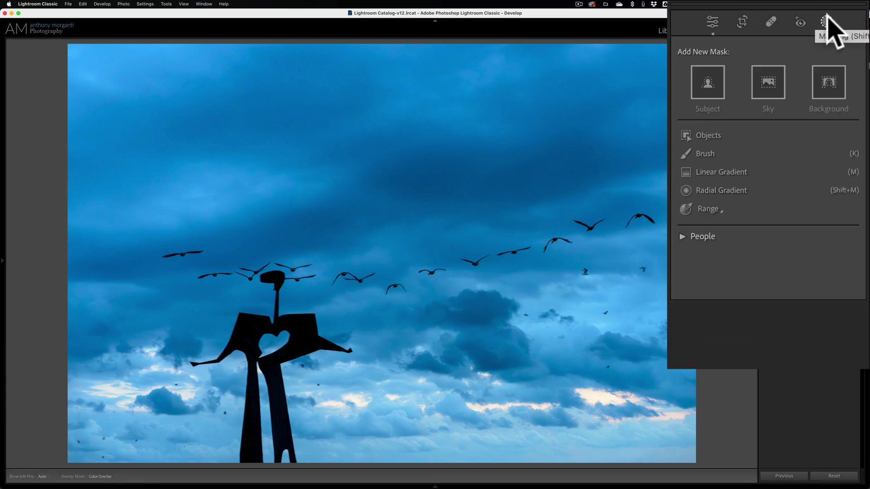
pyautogui.click(777, 81)
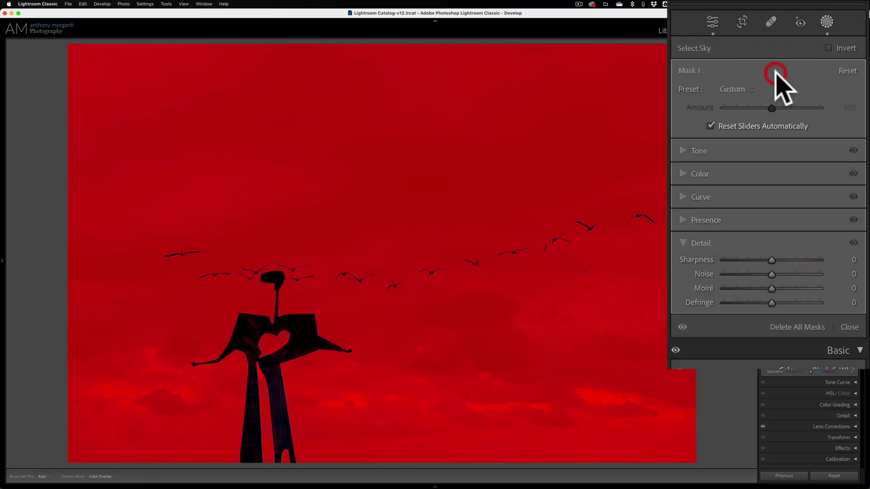
pyautogui.click(685, 150)
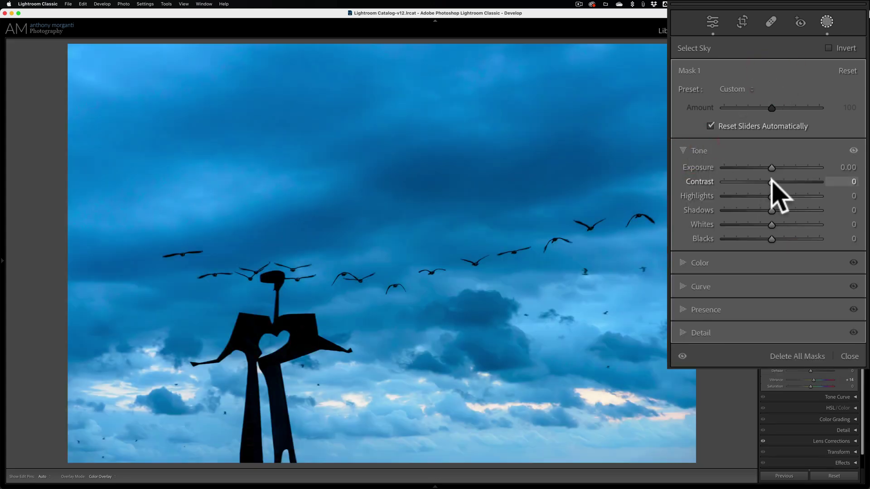
pyautogui.moveTo(772, 181); pyautogui.dragTo(787, 181)
pyautogui.click(686, 310)
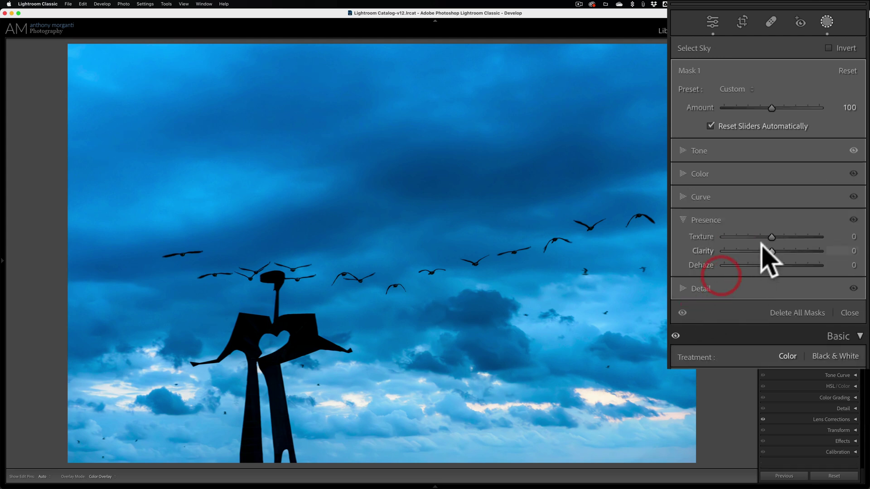
pyautogui.moveTo(772, 236); pyautogui.dragTo(780, 263)
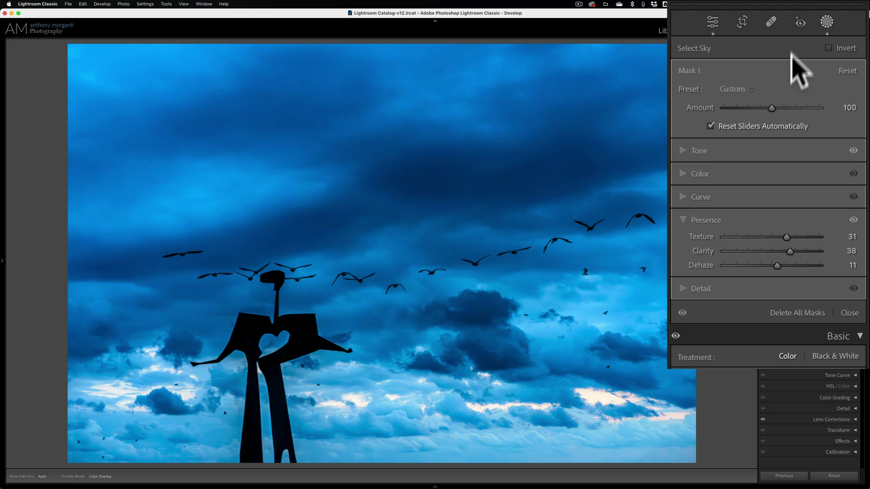
pyautogui.click(827, 22)
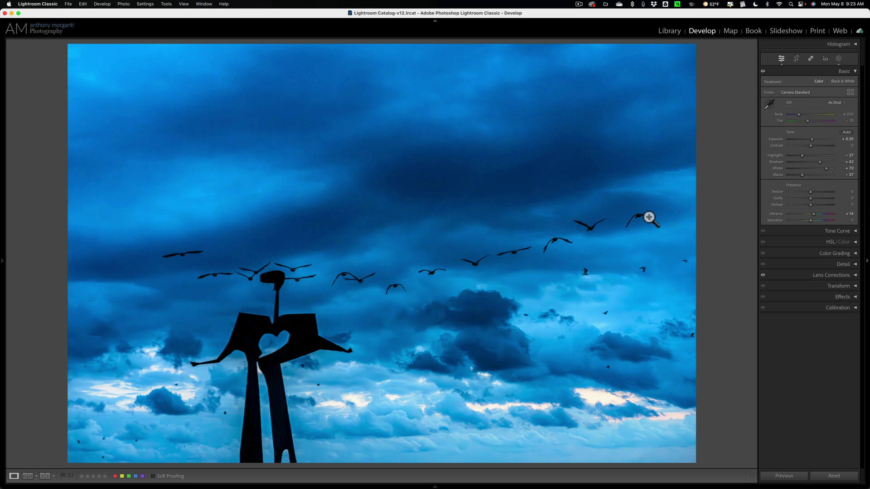
# Step: Heal the upper-right goose, then switch the fix to Clone and then Content-Aware Remove mode
pyautogui.click(810, 59)
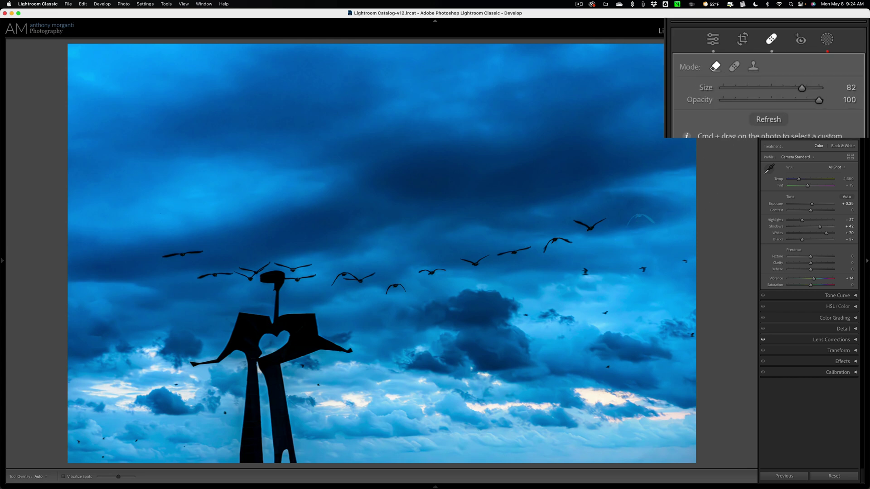
pyautogui.click(734, 67)
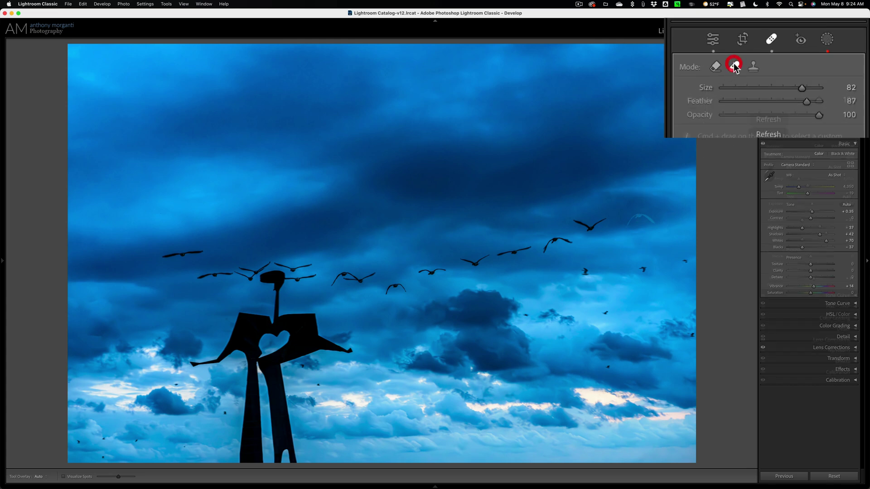
pyautogui.click(639, 221)
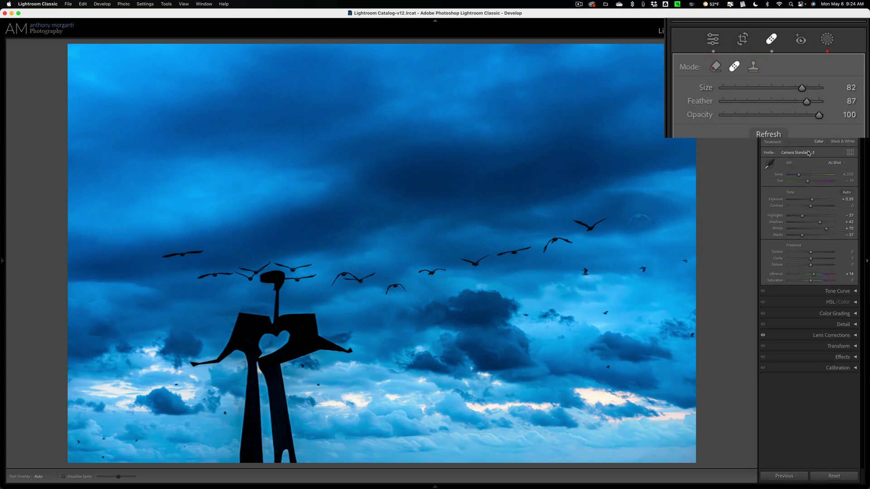
pyautogui.click(753, 67)
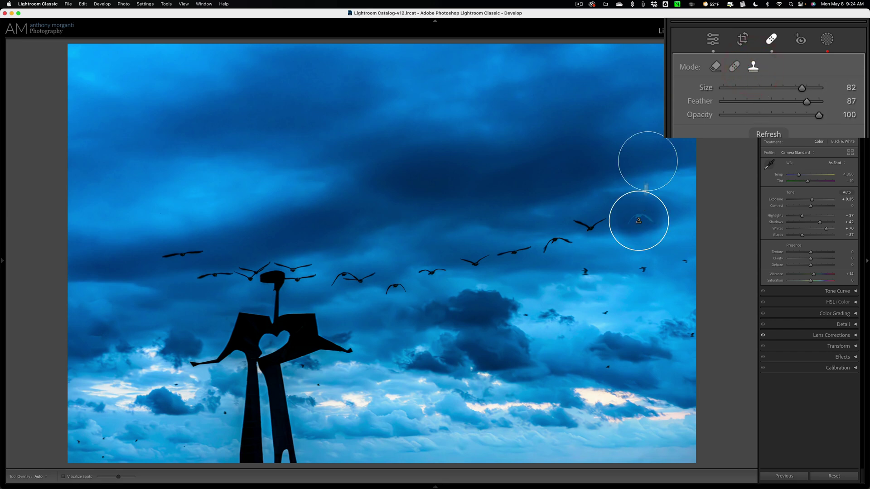
pyautogui.click(715, 67)
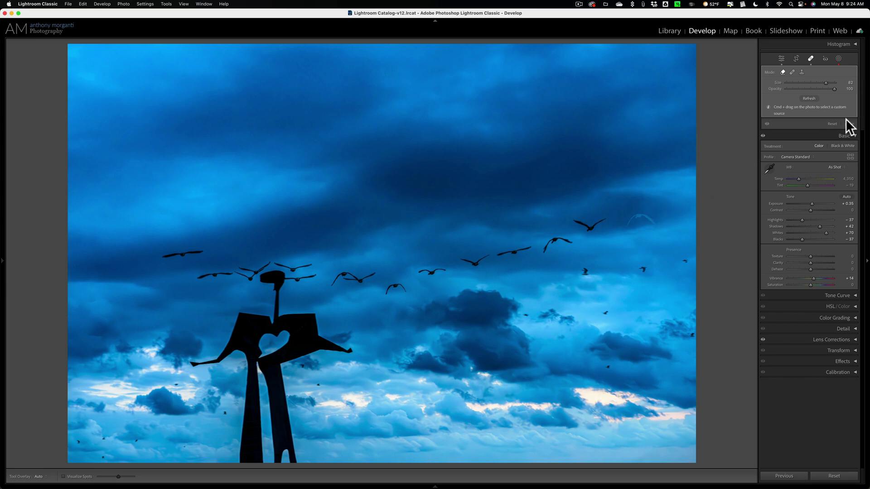
# Step: Reset the earlier spot fixes and delete all existing masks
pyautogui.click(832, 122)
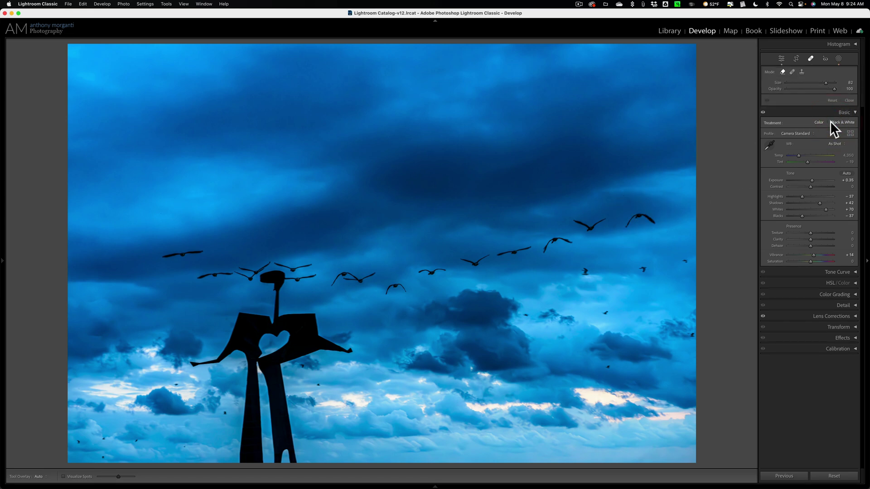
pyautogui.click(839, 58)
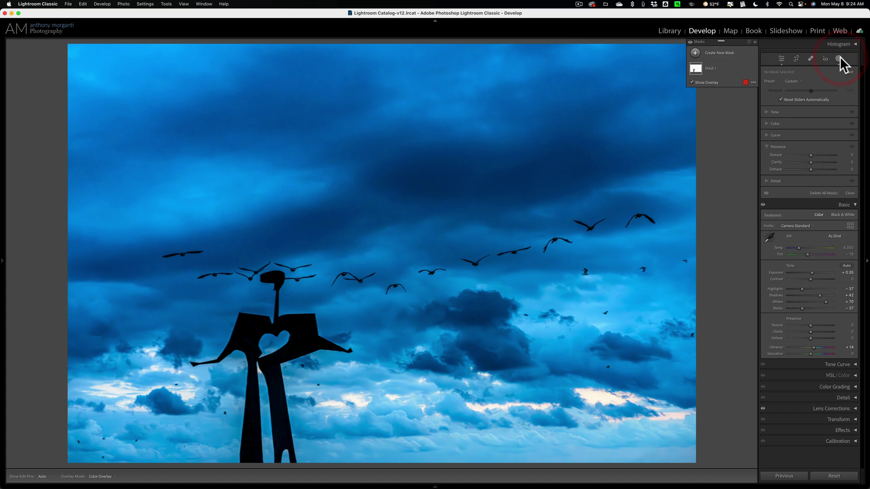
pyautogui.click(817, 192)
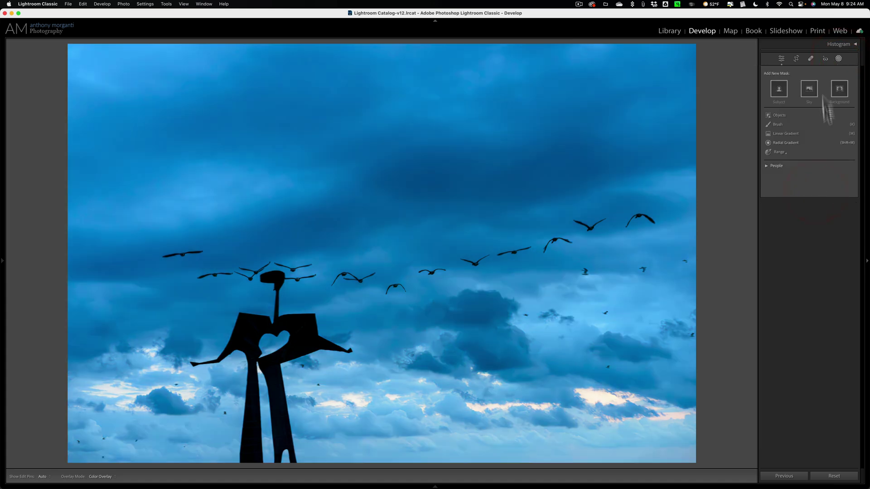
pyautogui.click(839, 59)
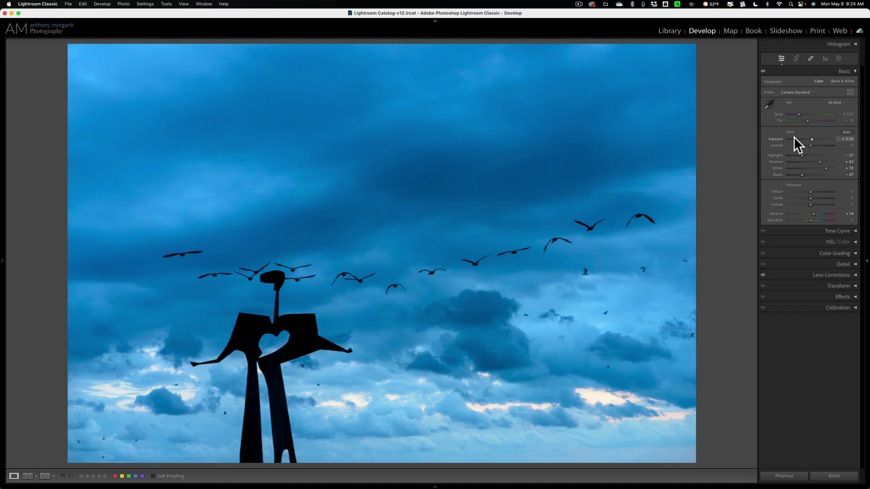
# Step: Erase the upper-right goose with content-aware Remove at Opacity 89
pyautogui.click(810, 58)
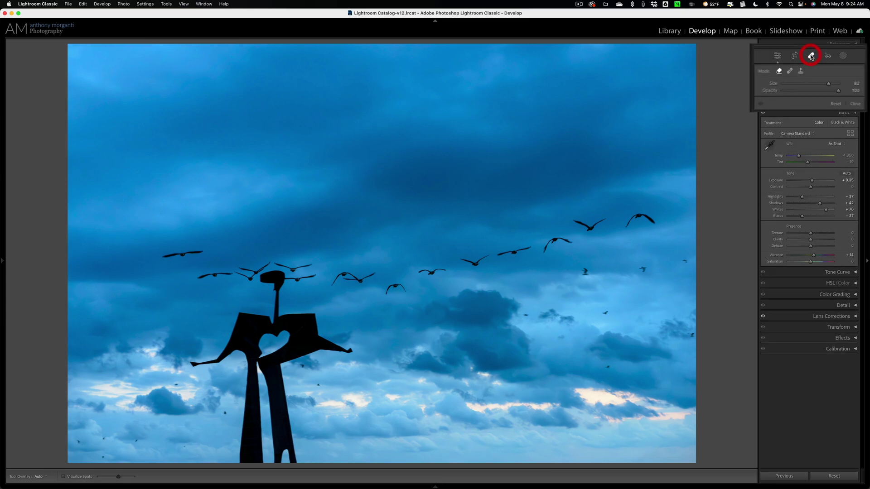
pyautogui.click(716, 67)
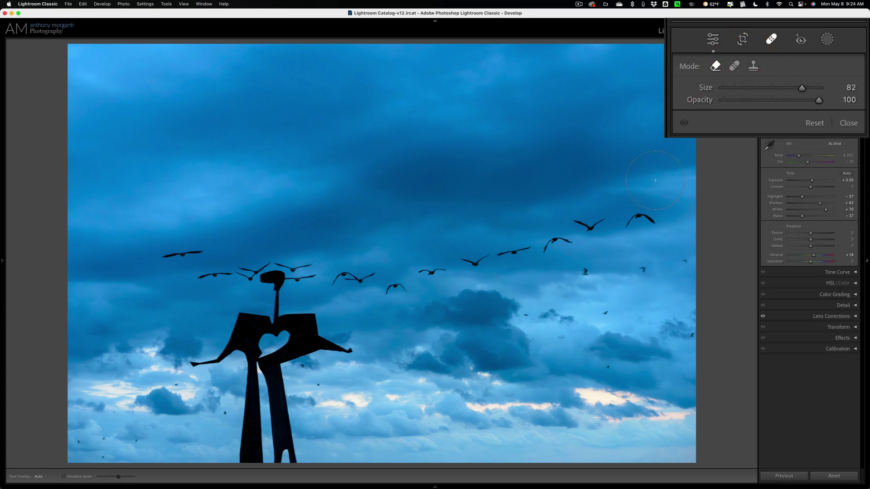
pyautogui.click(639, 219)
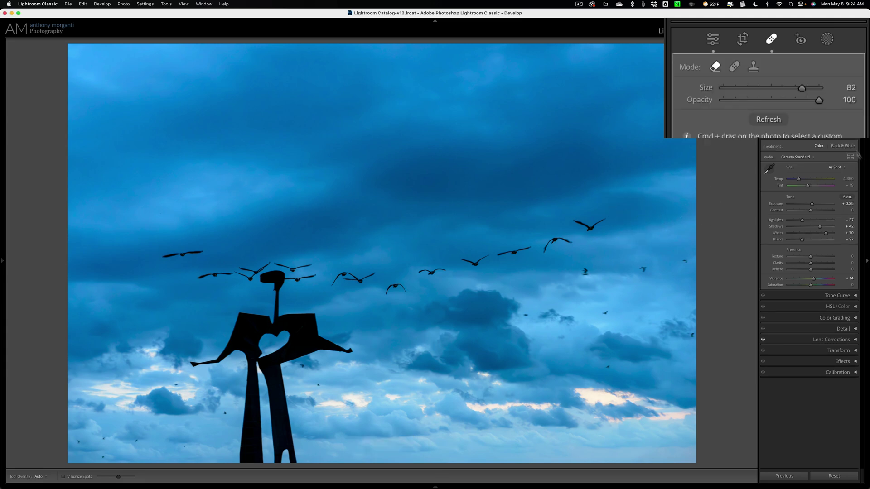
pyautogui.moveTo(818, 101); pyautogui.dragTo(806, 86)
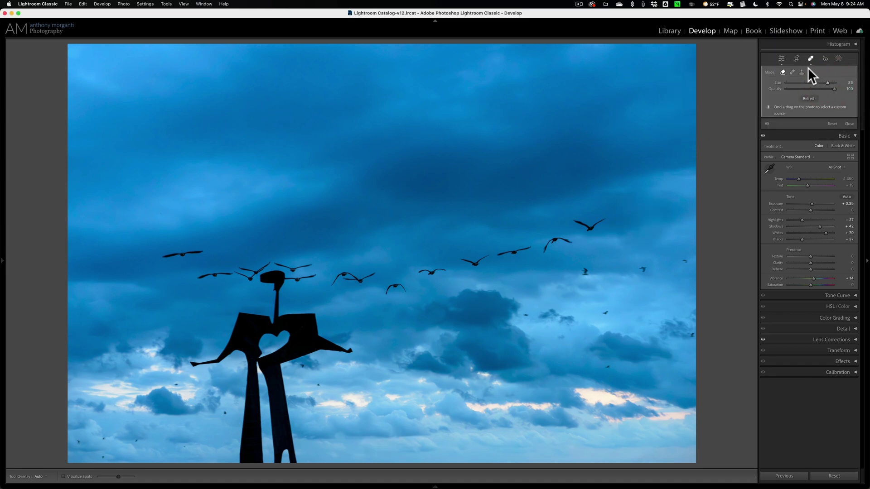
# Step: Add a Sky mask with Contrast 25, Texture 35, Clarity 25 and Dehaze 15
pyautogui.click(835, 58)
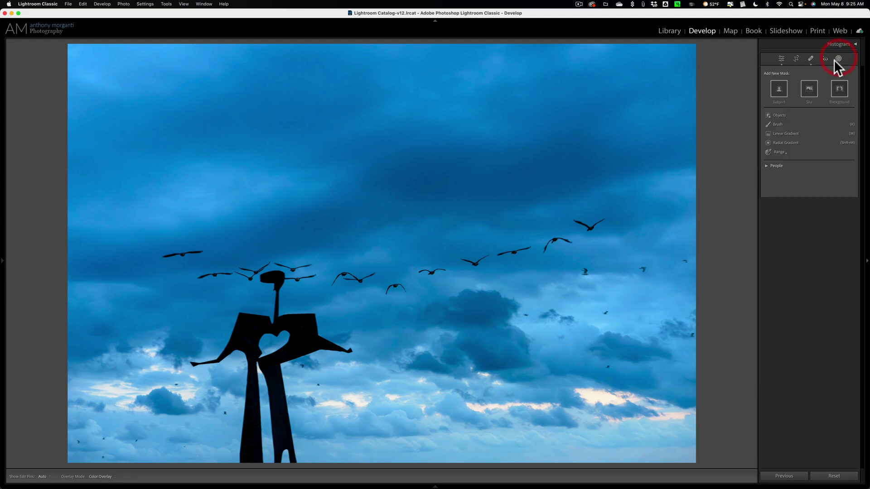
pyautogui.click(808, 91)
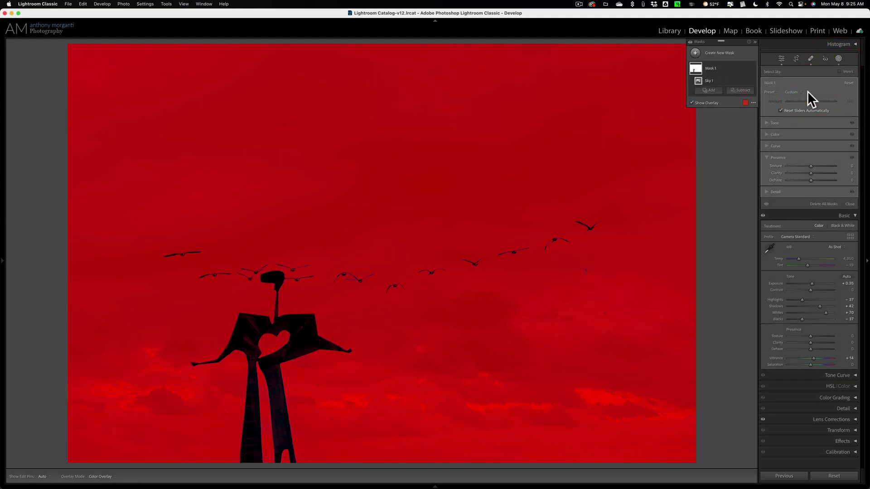
pyautogui.click(767, 122)
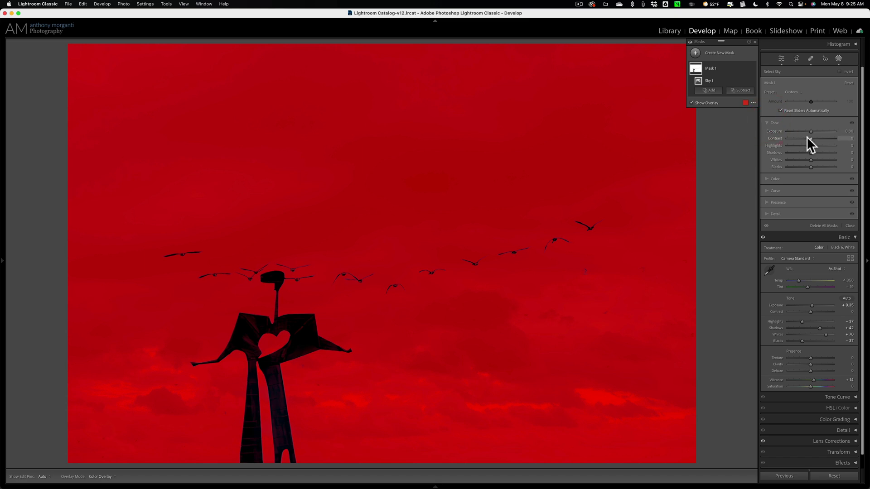
pyautogui.moveTo(809, 138); pyautogui.dragTo(818, 137)
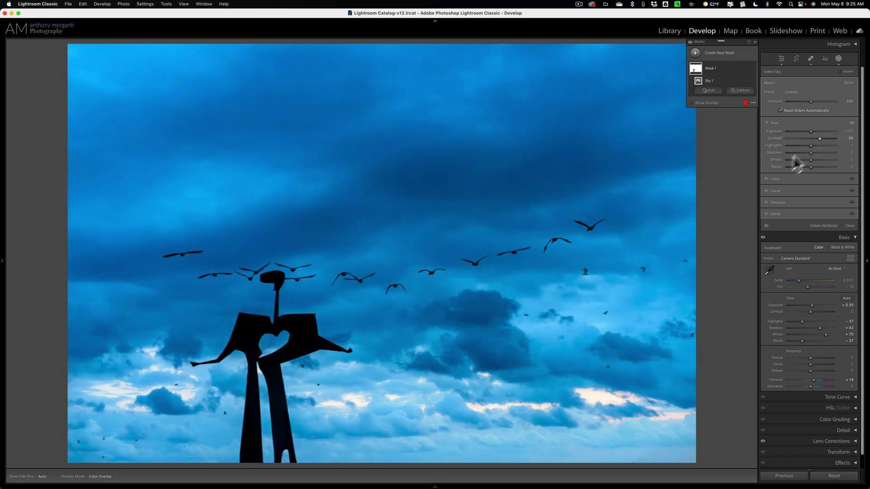
pyautogui.click(765, 202)
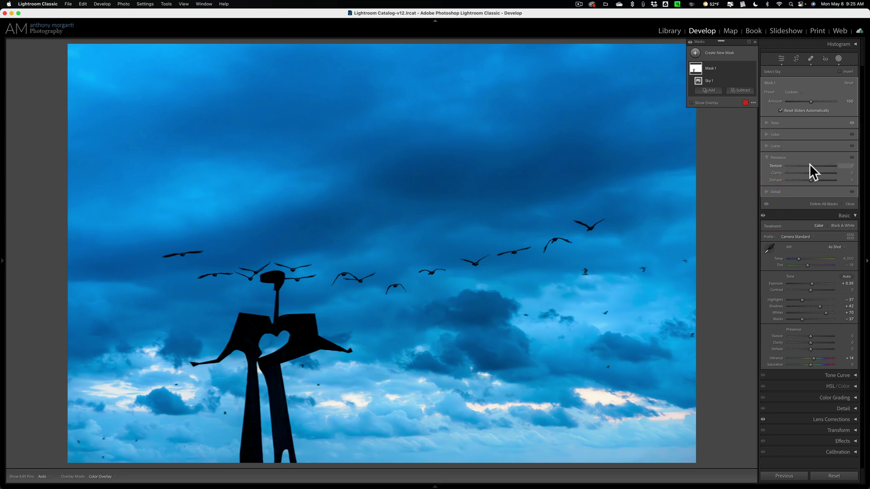
pyautogui.moveTo(810, 165); pyautogui.dragTo(814, 178)
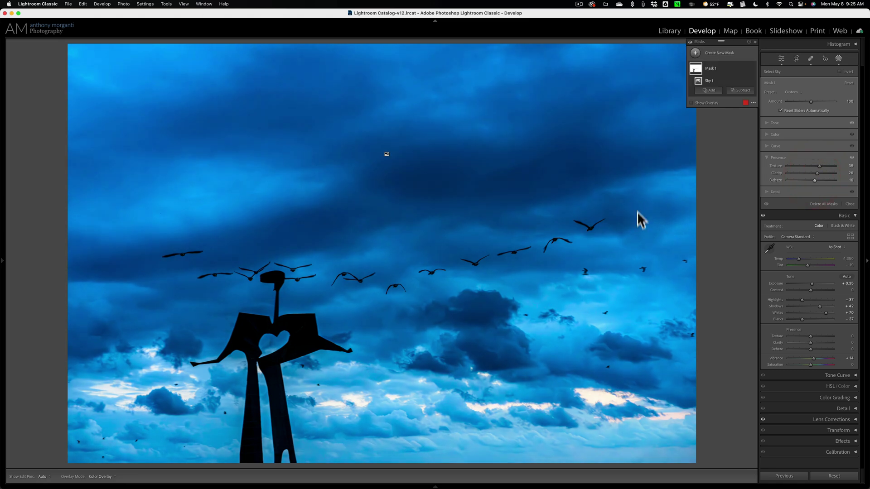